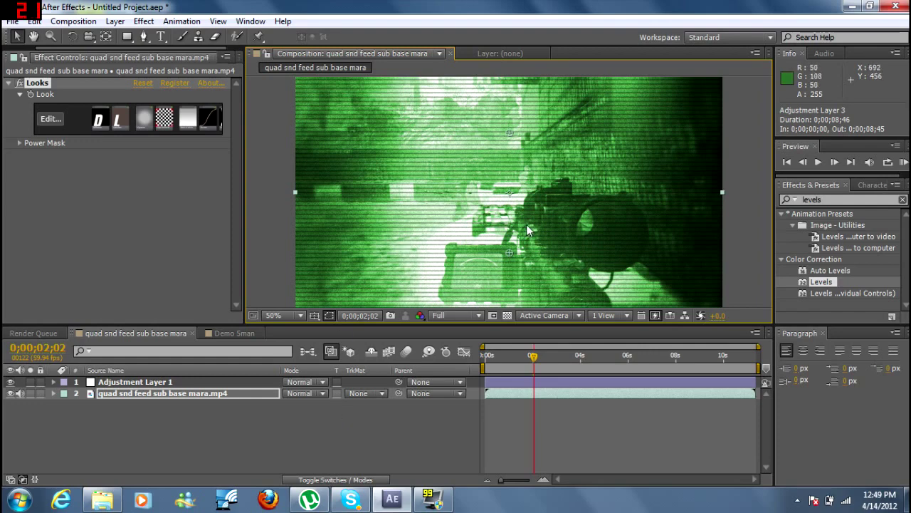
- Open the Demo 5man composition and play a RAM preview of its finished effect
left_click(234, 333)
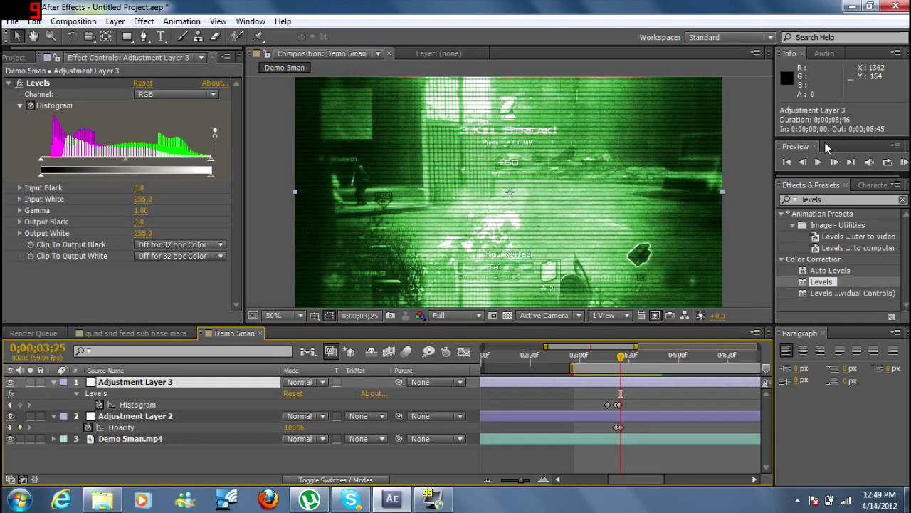
left_click(903, 163)
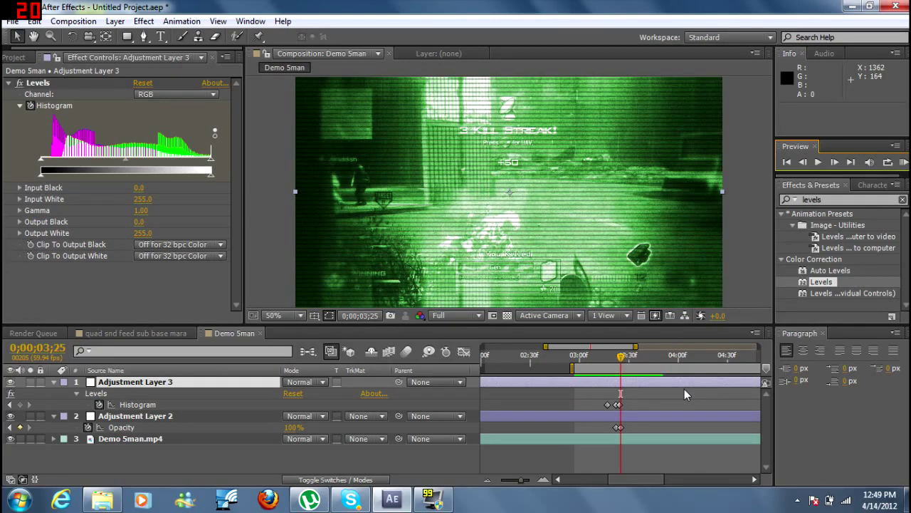
- Import the quad snd feed sub base mara clip, create a new composition from it, and go to 0;00;01;59
left_click(11, 60)
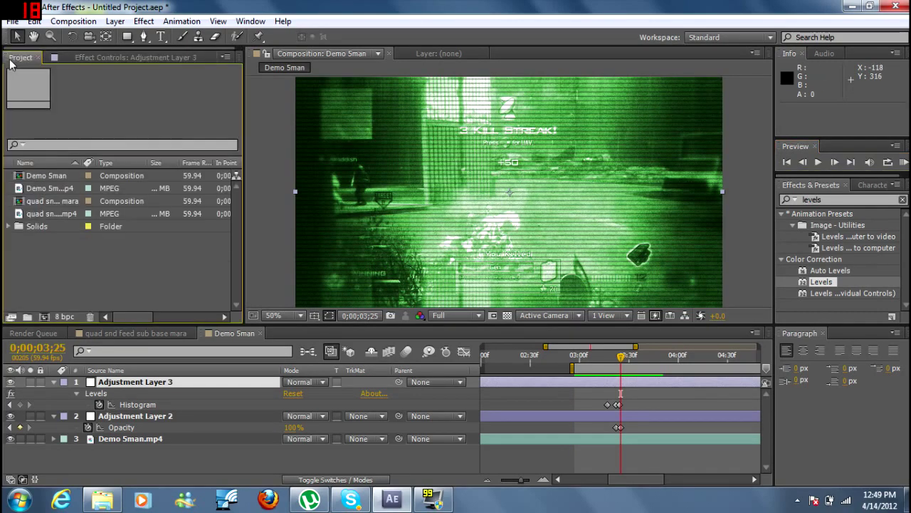
double_click(134, 259)
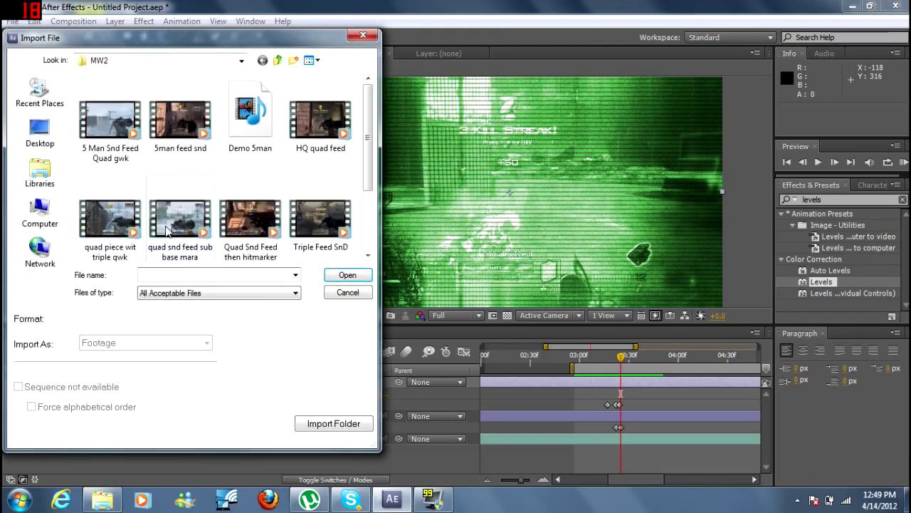
double_click(188, 222)
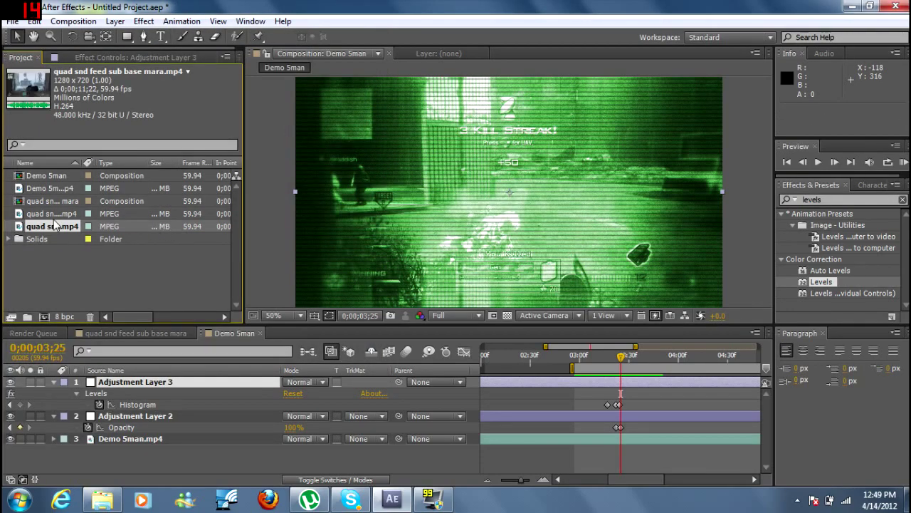
left_click_drag(57, 226, 43, 316)
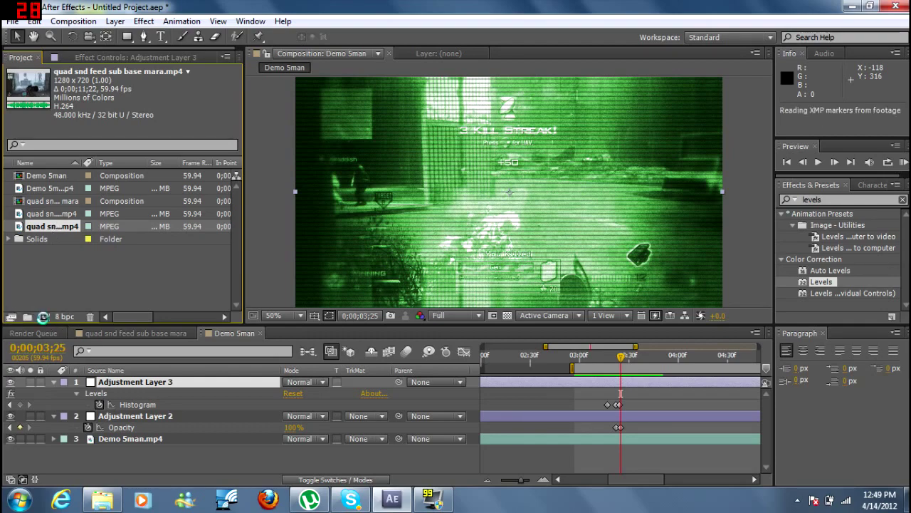
left_click(535, 365)
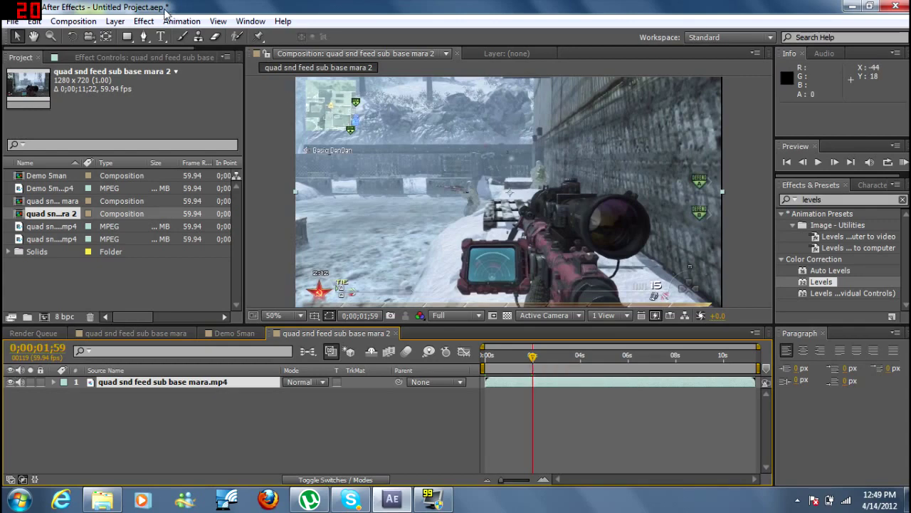
- Add an adjustment layer above the clip and apply the Looks effect to it
left_click(140, 58)
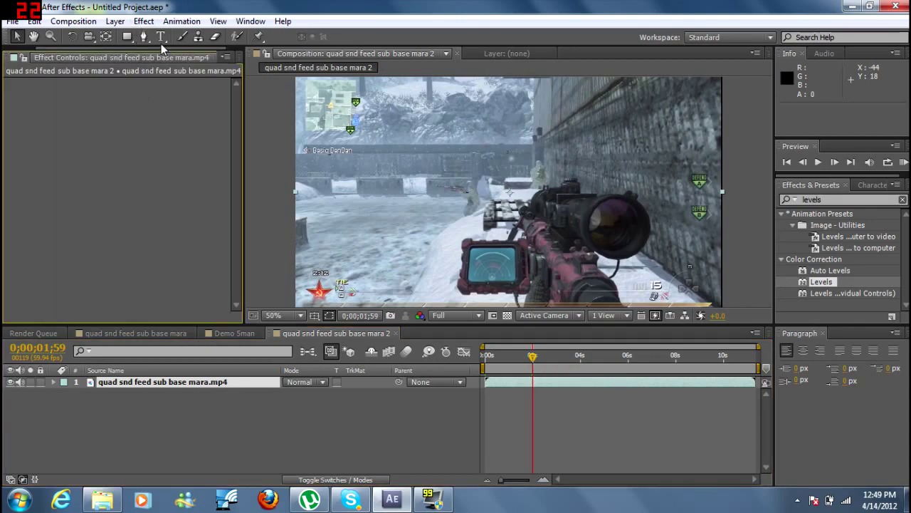
left_click(115, 21)
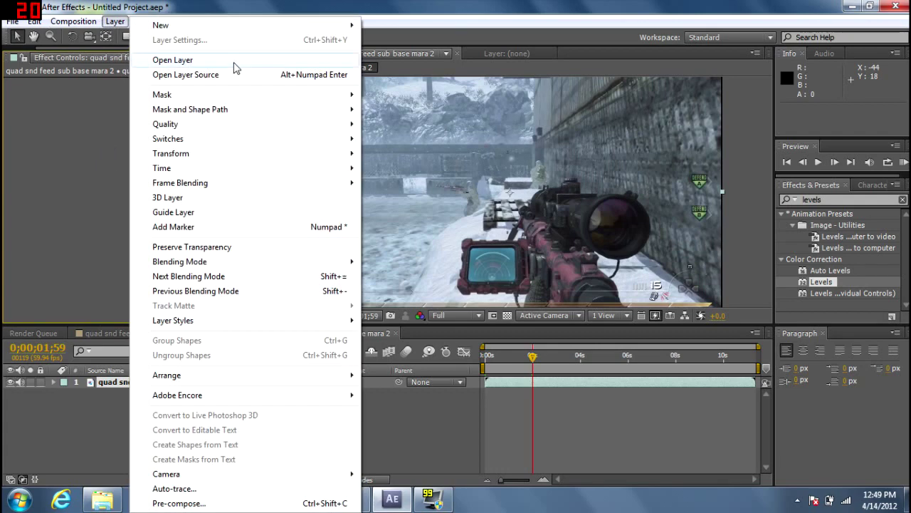
mouse_move(347, 25)
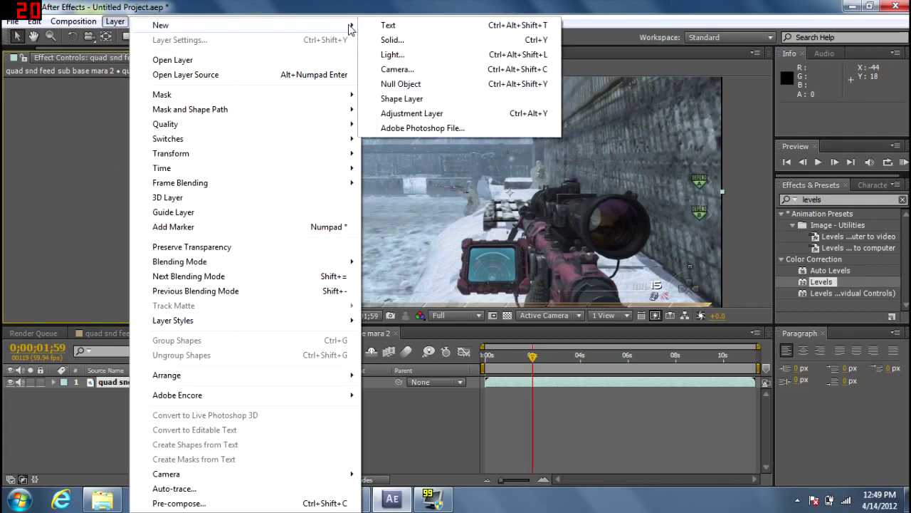
left_click(411, 113)
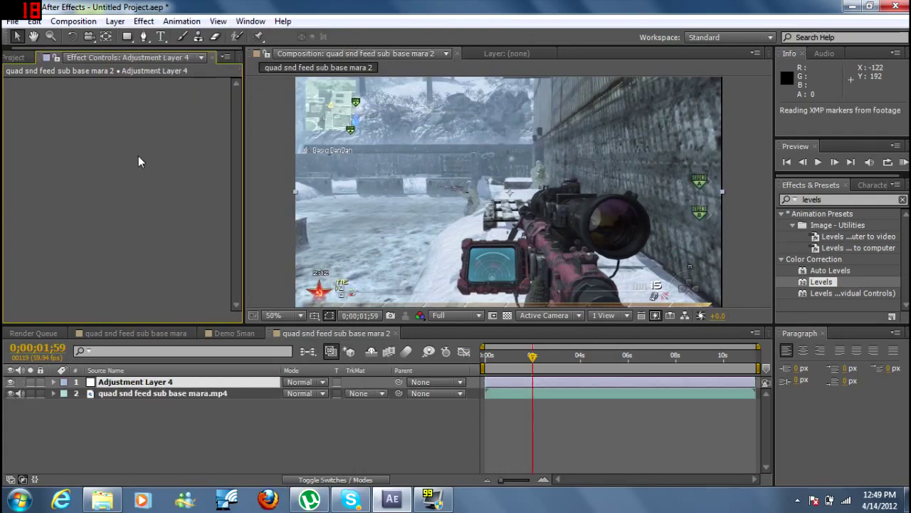
key("ctrl+alt+shift+e")
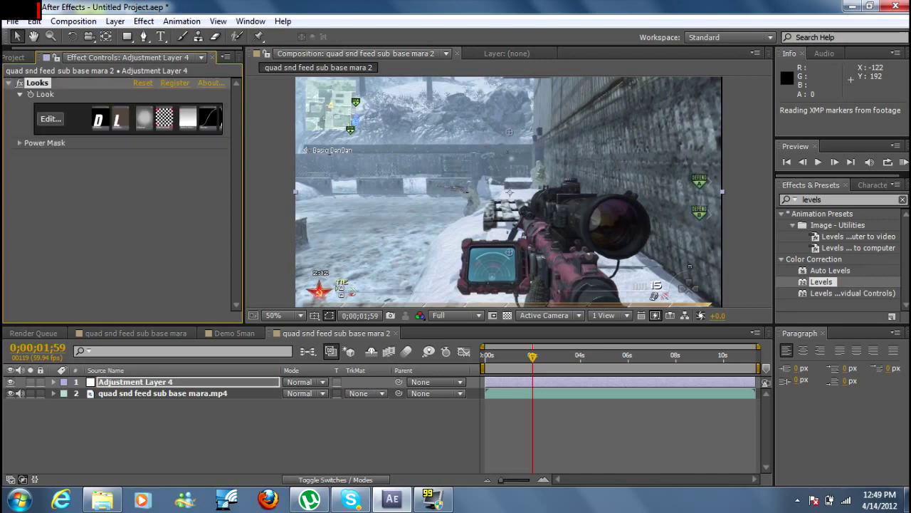
left_click(139, 161)
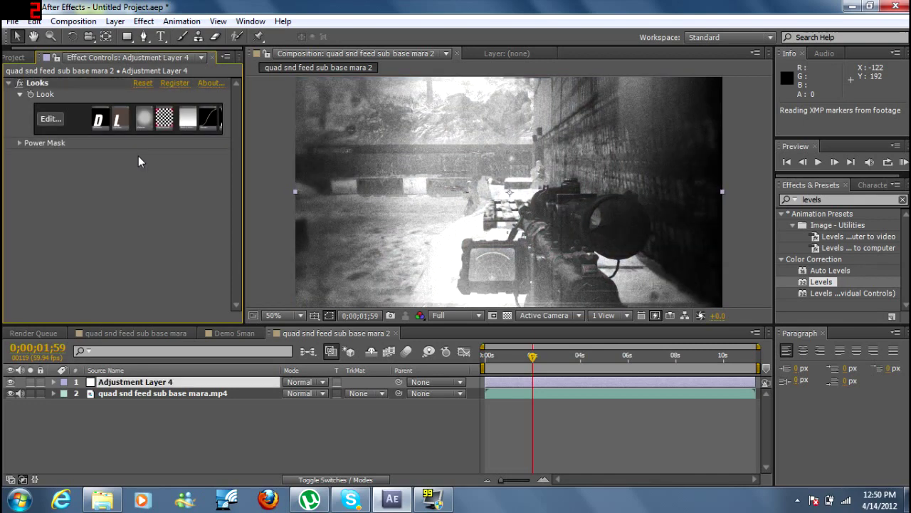
- Apply the Night vision animation preset from the Get in there! folder to the adjustment layer
left_click(184, 23)
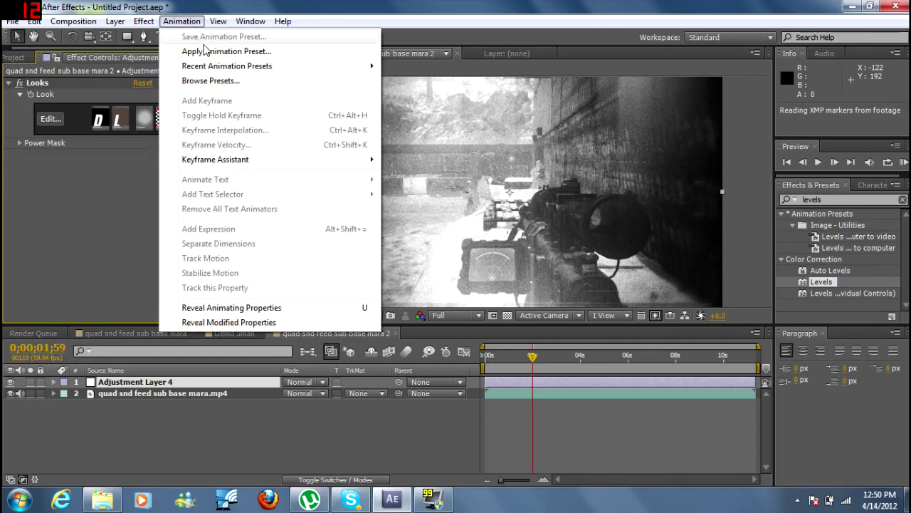
left_click(206, 52)
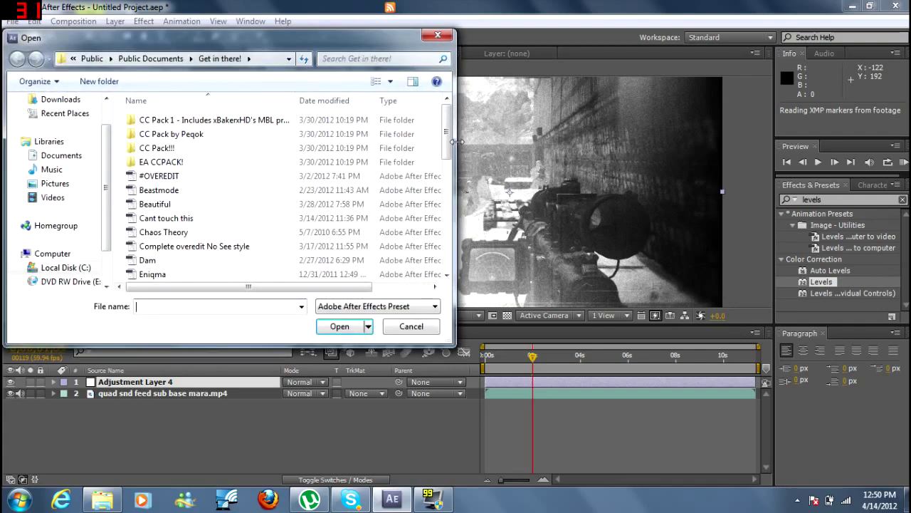
left_click_drag(447, 133, 446, 188)
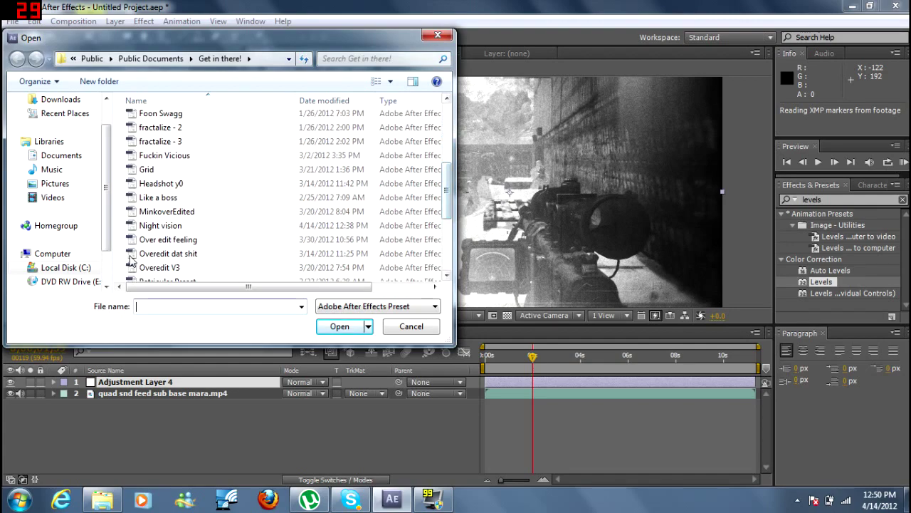
double_click(163, 225)
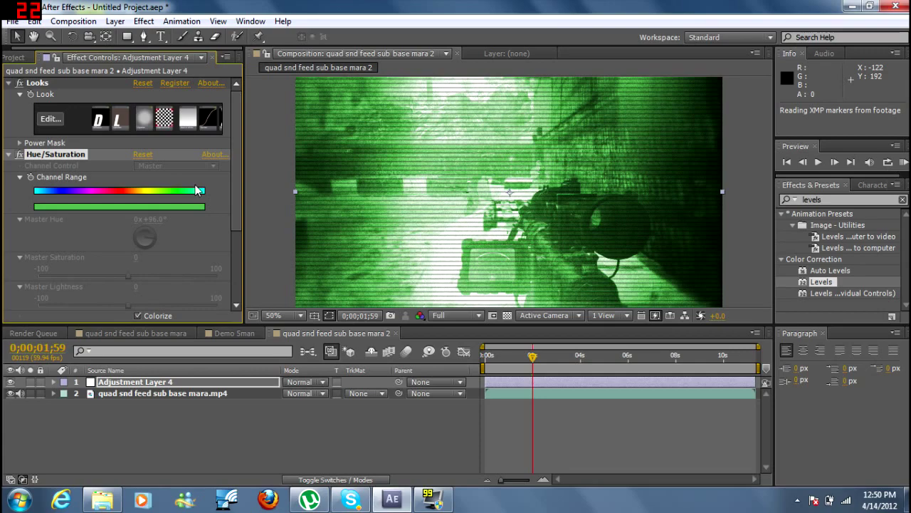
left_click_drag(239, 172, 225, 139)
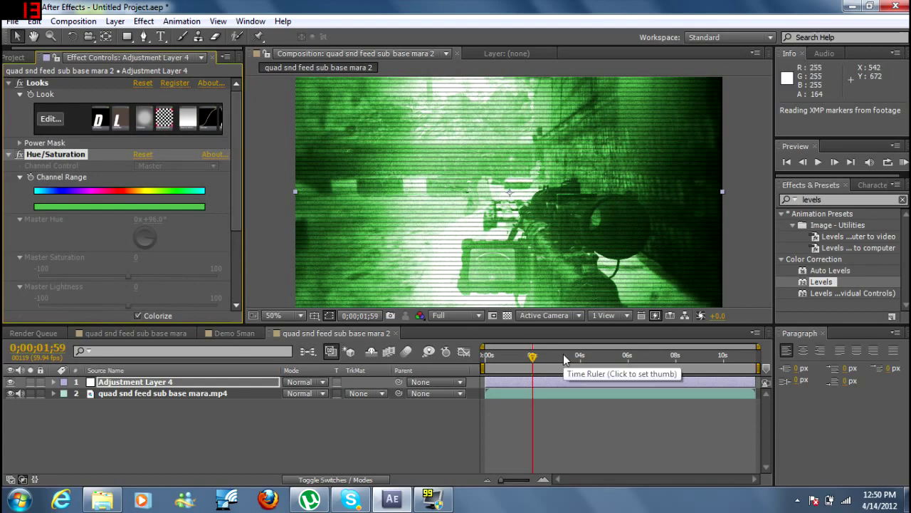
- Set the night vision adjustment layer's opacity to 0%
left_click(188, 382)
key("t")
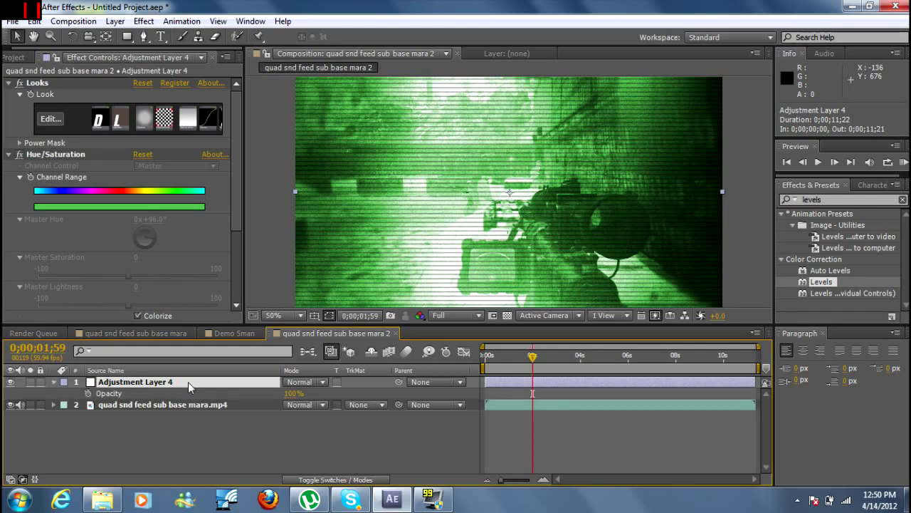
left_click(294, 393)
type("0")
key("Return")
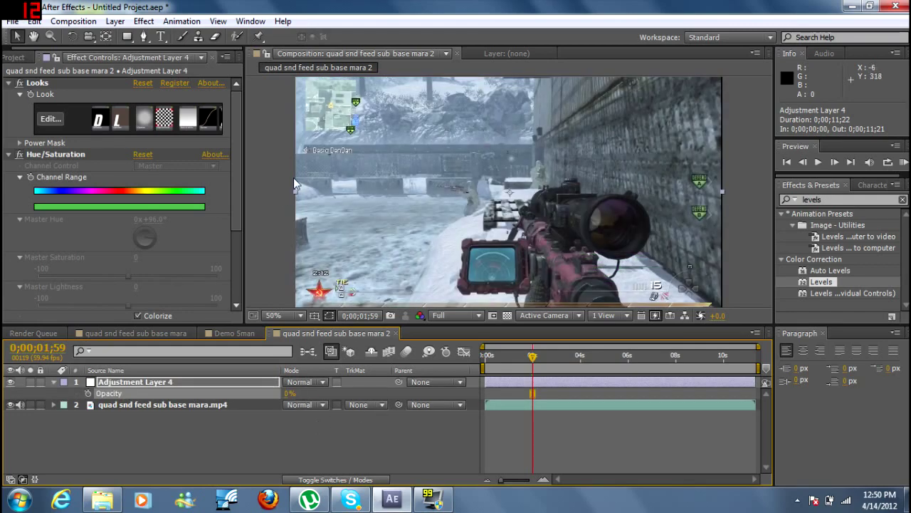
- Add a second adjustment layer, apply the Levels effect to it, and enable keyframing for its histogram
left_click(118, 21)
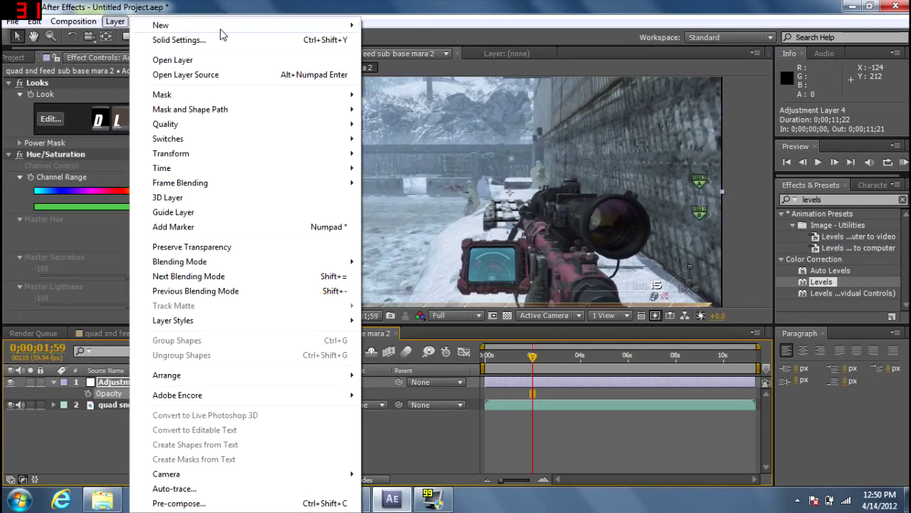
mouse_move(347, 25)
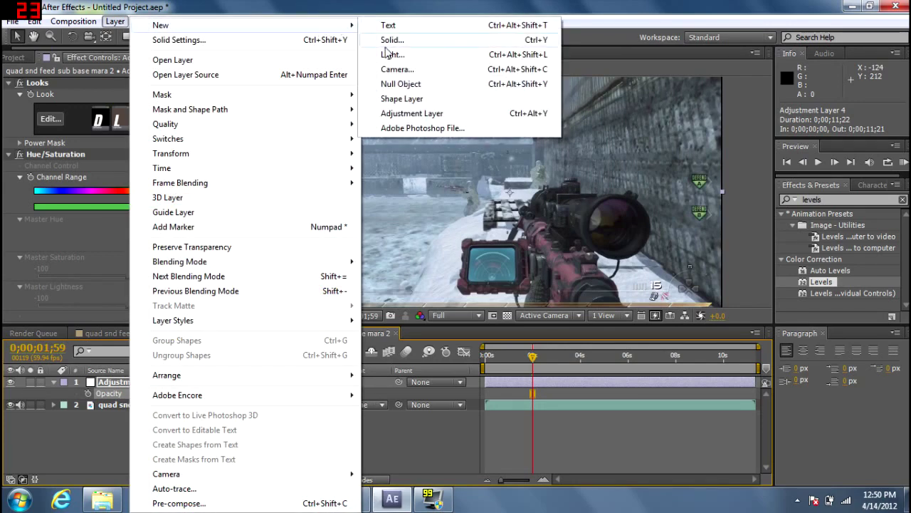
left_click(429, 114)
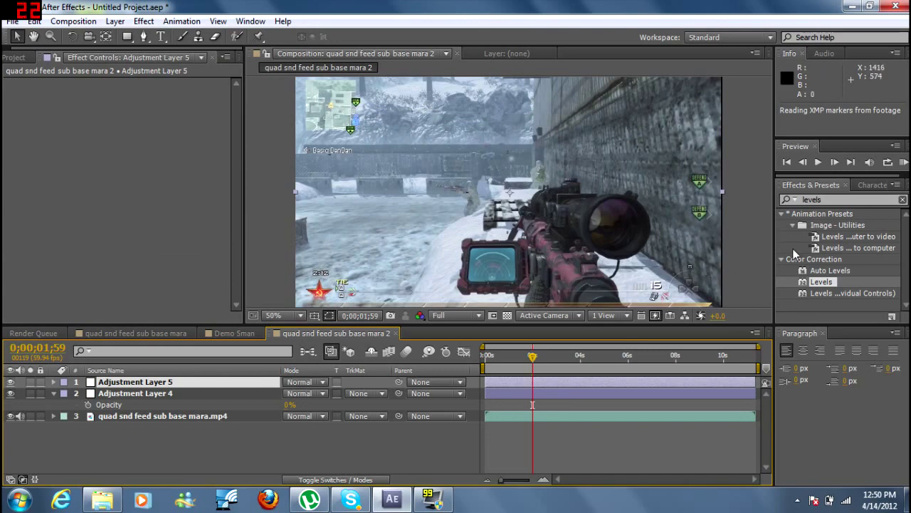
left_click_drag(821, 282, 91, 100)
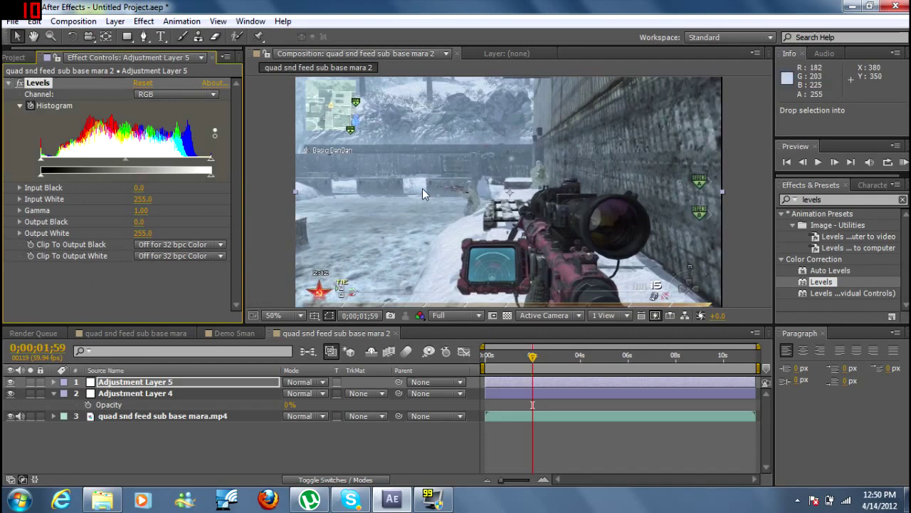
- Go to 0;00;02;06 and lower the Levels output white to 36 to darken the footage
left_click(835, 162)
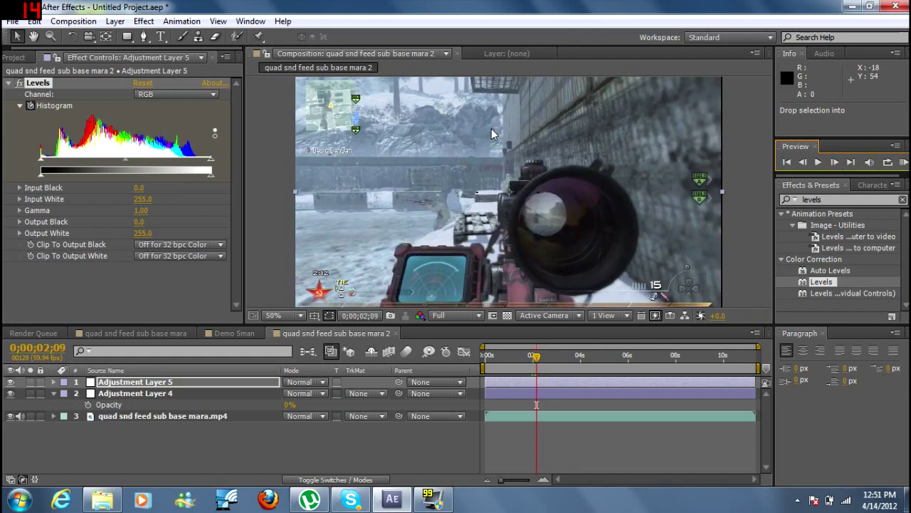
left_click(803, 163)
left_click(802, 163)
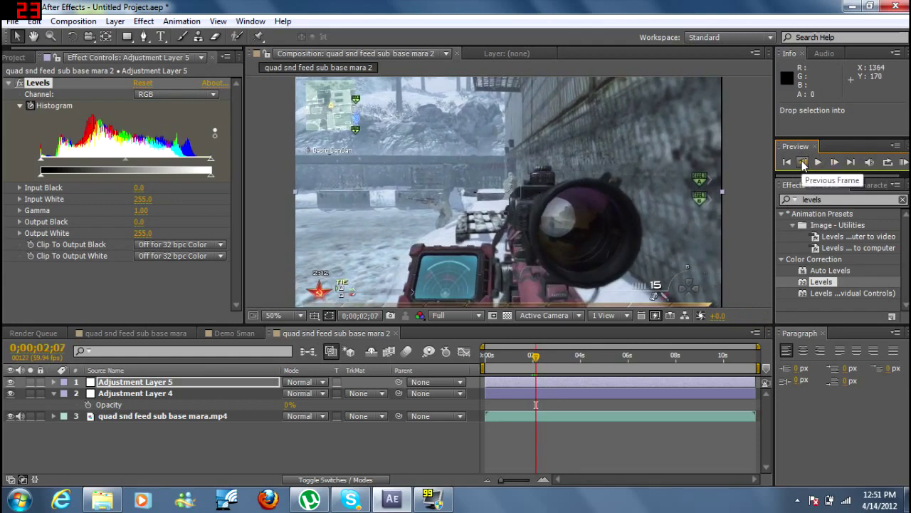
left_click(802, 163)
left_click(214, 178)
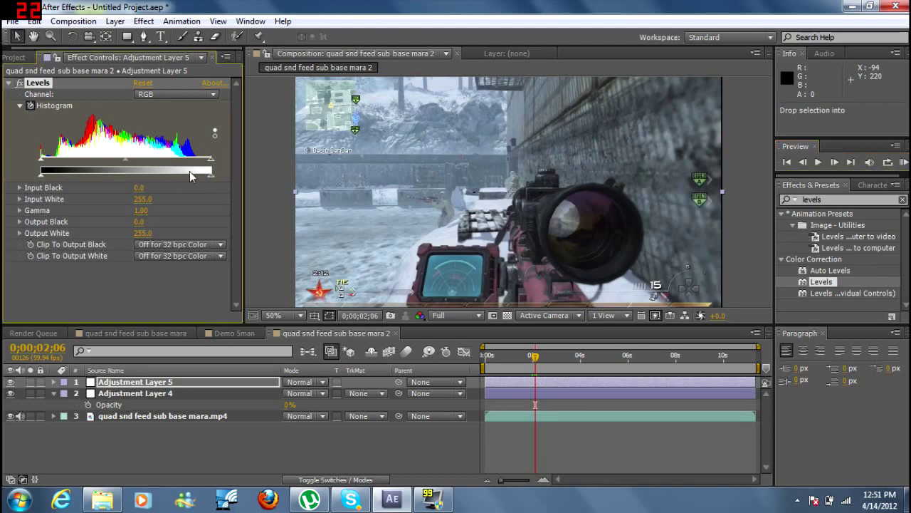
left_click_drag(212, 177, 65, 177)
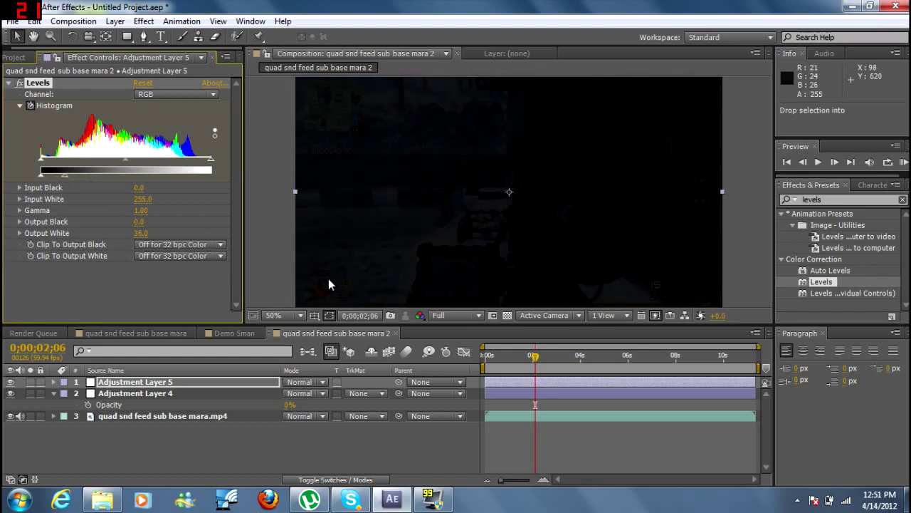
- Advance three frames to 0;00;02;09 and restore the Levels output white to 255
left_click(835, 162)
left_click(835, 162)
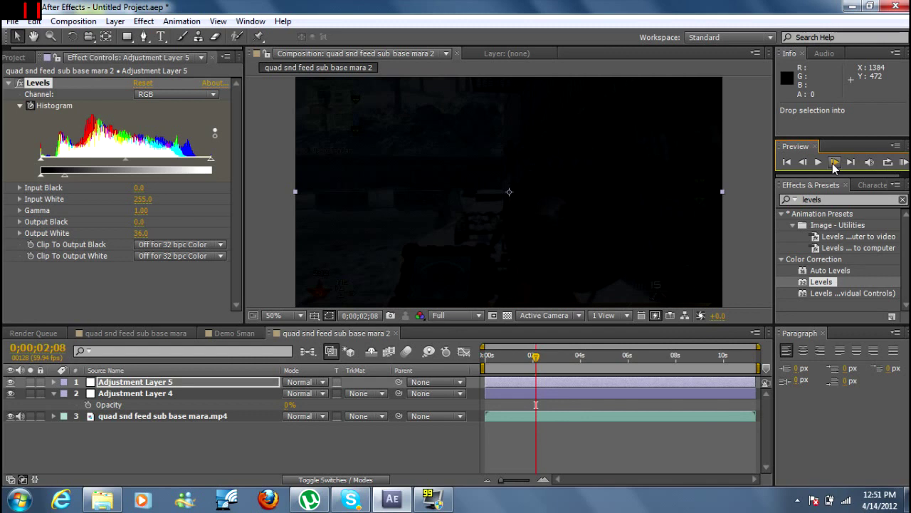
left_click(835, 162)
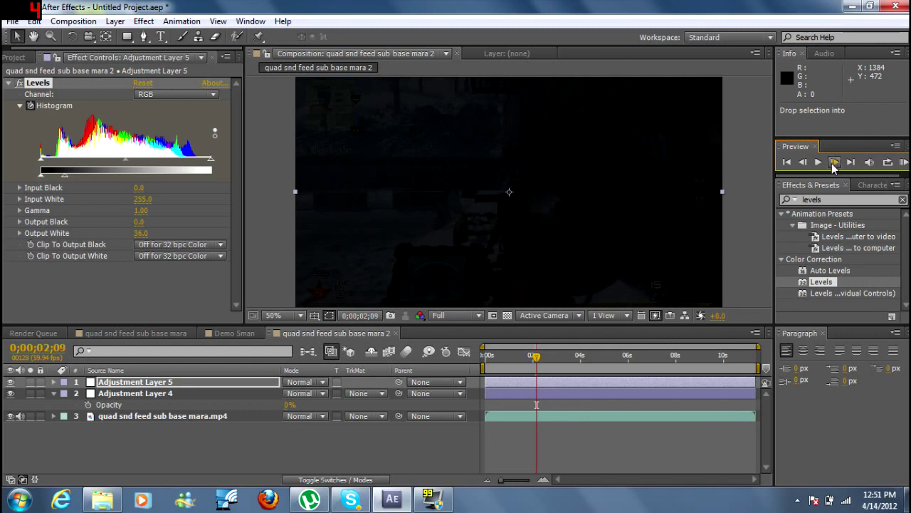
left_click_drag(67, 178, 334, 176)
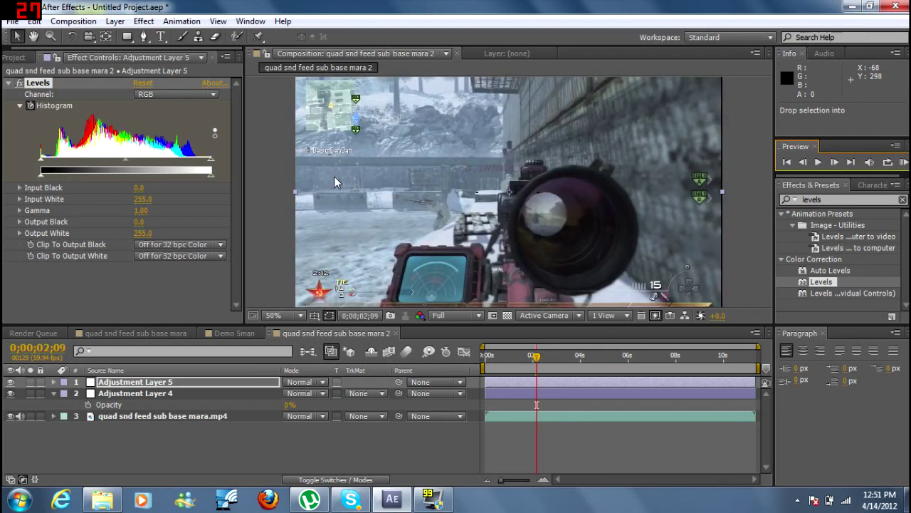
- Reveal the Levels layer's histogram keyframes, select the night vision adjustment layer, and magnify the timeline around the current time
left_click(183, 387)
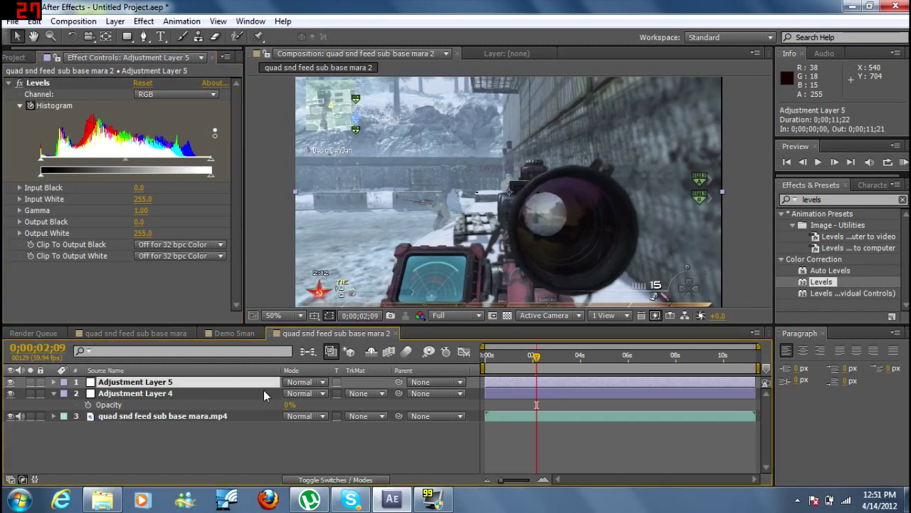
key("u")
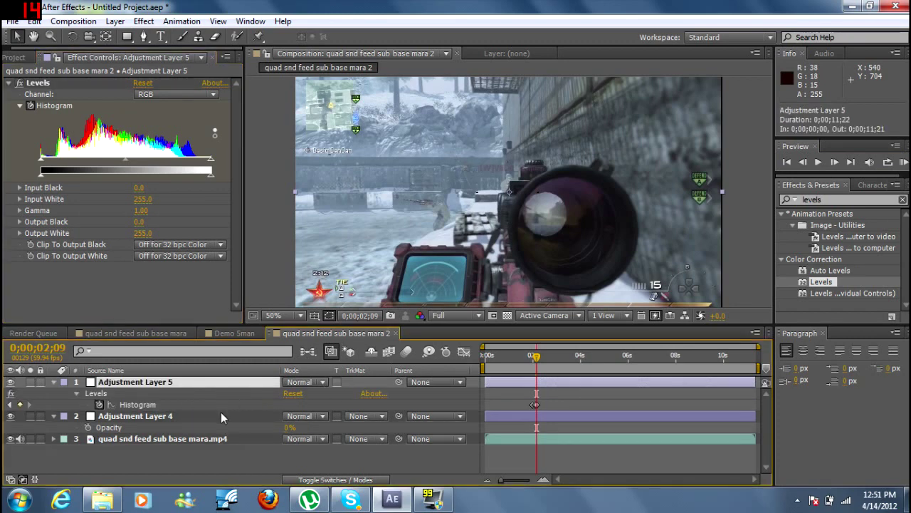
left_click(220, 411)
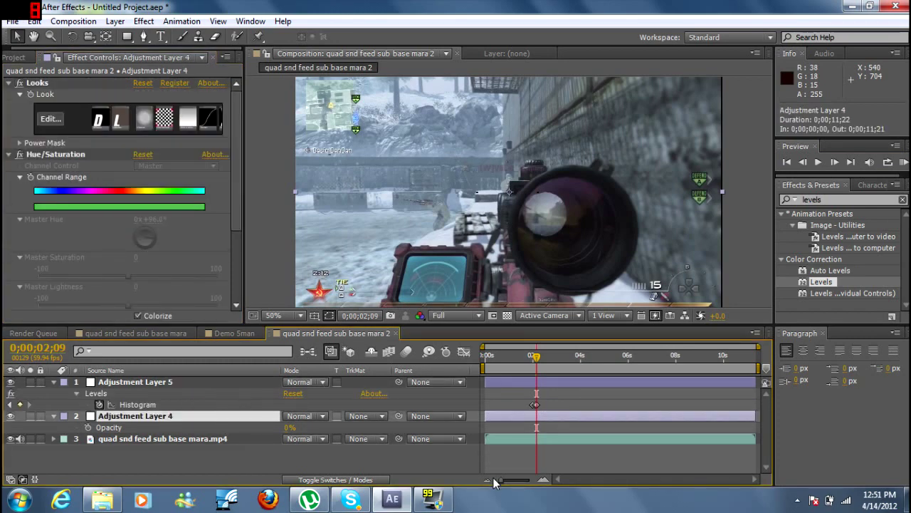
left_click_drag(504, 480, 528, 484)
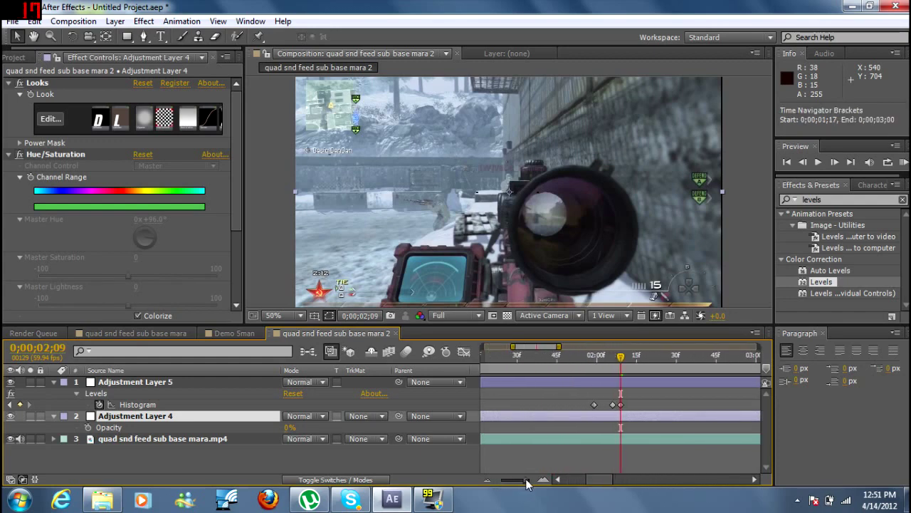
- Go to 0;00;02;05 and enable opacity keyframing on the night vision adjustment layer, starting at 0%
left_click(591, 369)
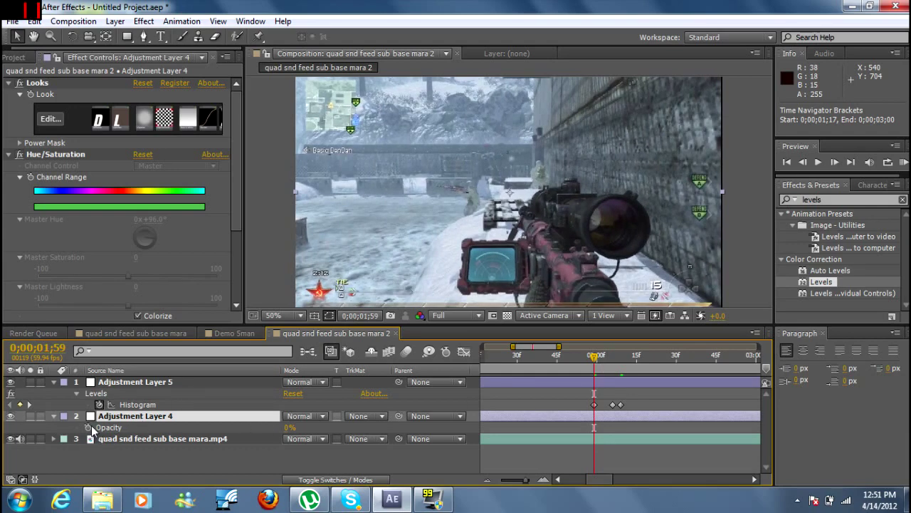
left_click_drag(596, 364, 610, 364)
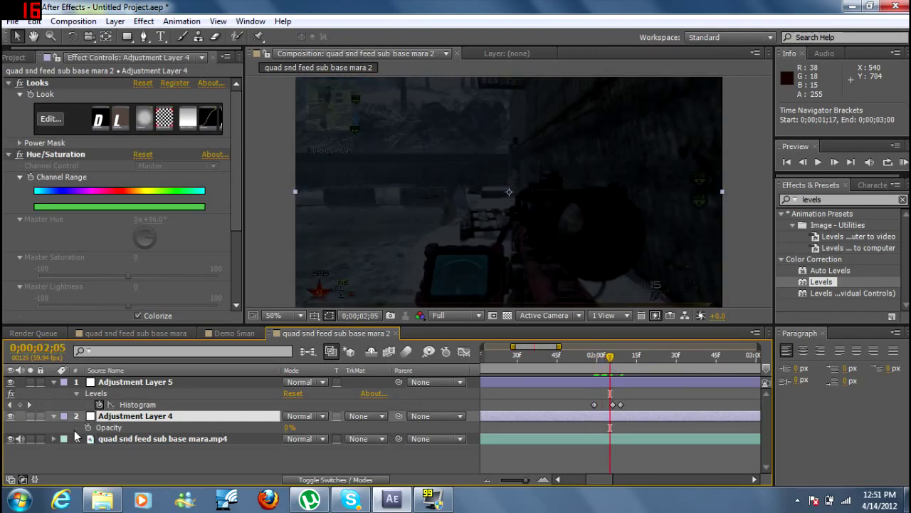
left_click(88, 429)
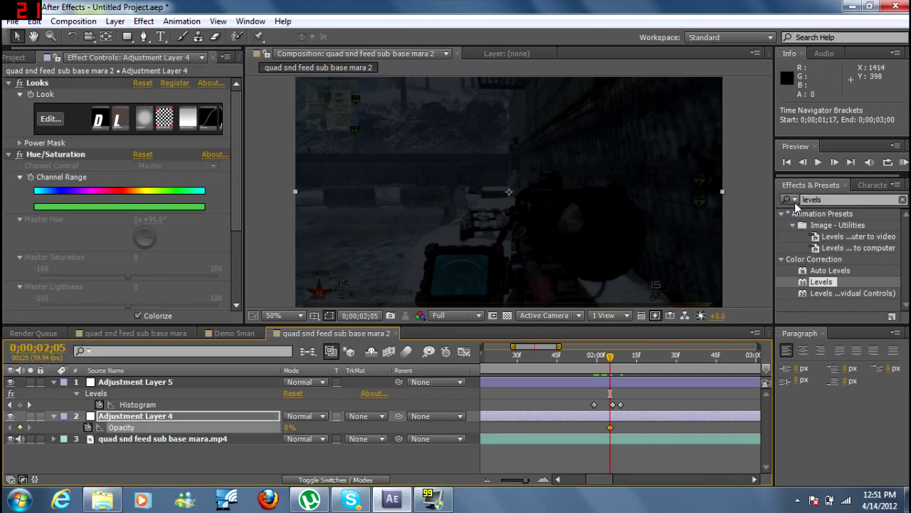
- Advance five frames to 0;00;02;10 and set the night vision adjustment layer's opacity to 100%
left_click(835, 164)
left_click(835, 163)
left_click(836, 163)
left_click(835, 163)
left_click(835, 164)
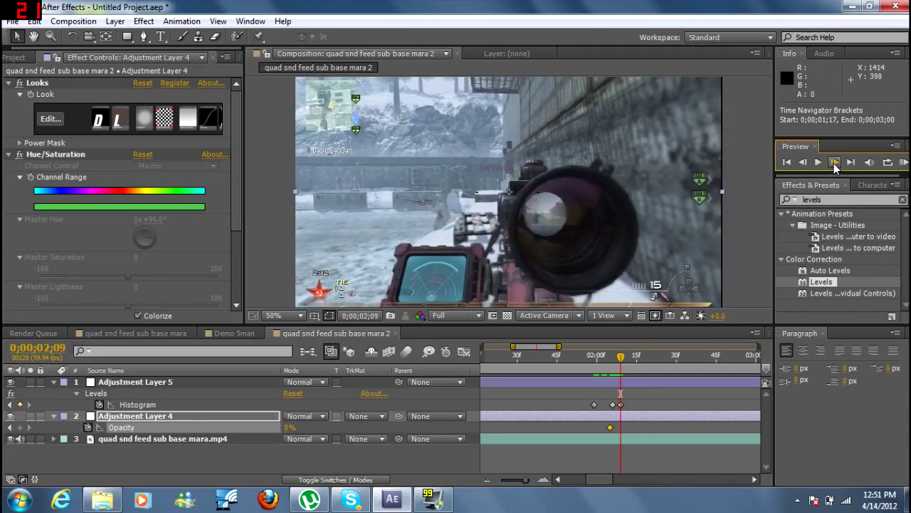
left_click(289, 427)
type("100")
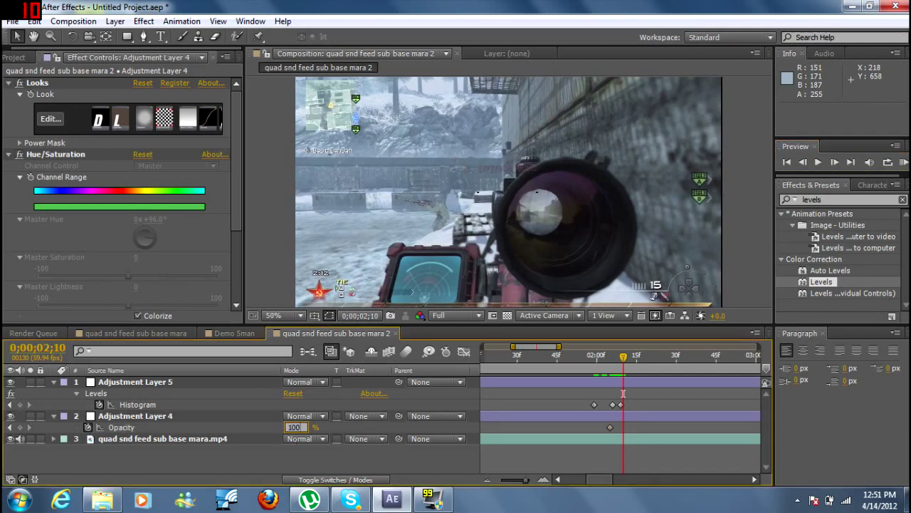
key("Return")
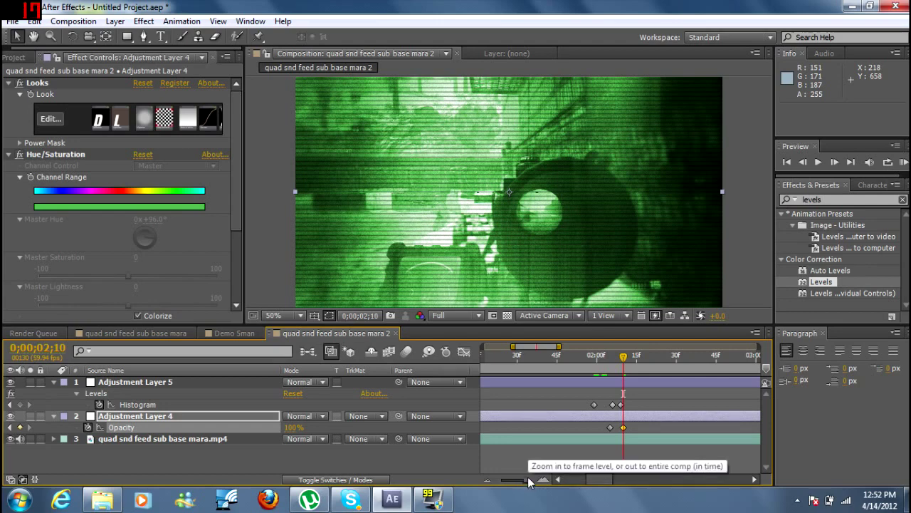
- Set the work area to start at 0;00;01;49, just before the keyframes, and play a RAM preview of the transition
mouse_move(519, 481)
left_mouse_down()
mouse_move(530, 481)
mouse_move(521, 481)
left_mouse_up()
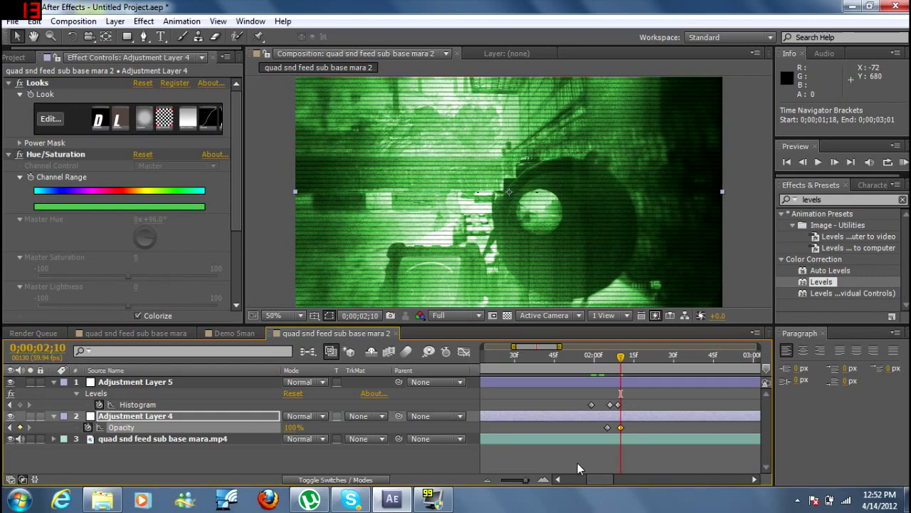
left_click_drag(526, 479, 502, 477)
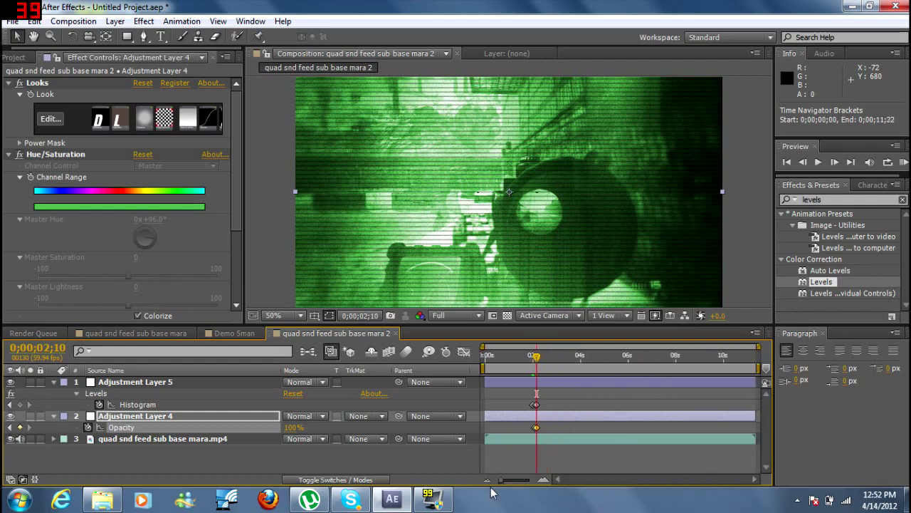
left_click_drag(485, 368, 527, 368)
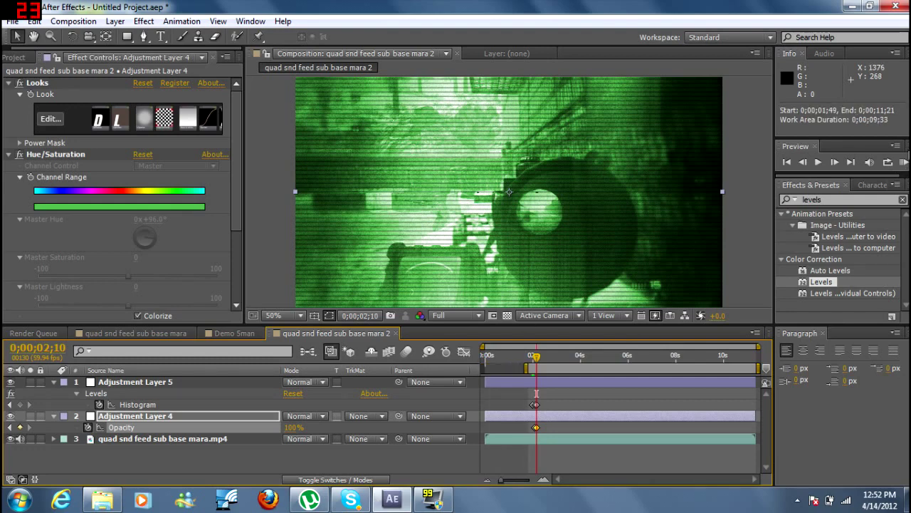
left_click(905, 162)
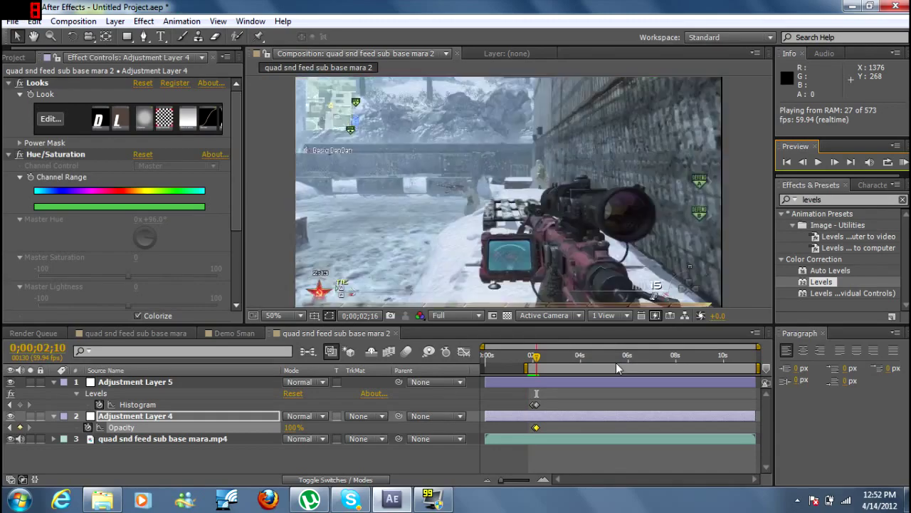
left_click(619, 422)
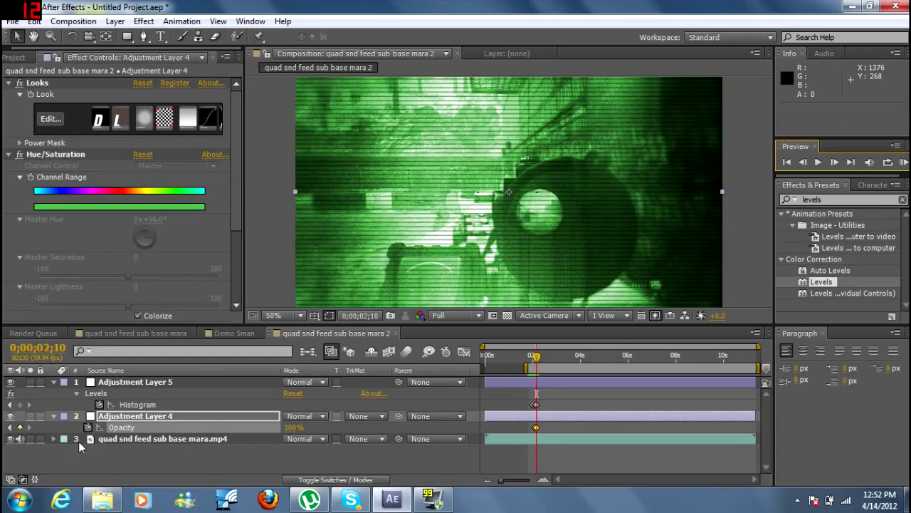
- Mute the gameplay clip's audio and play the RAM preview of the night vision transition again
left_click(20, 439)
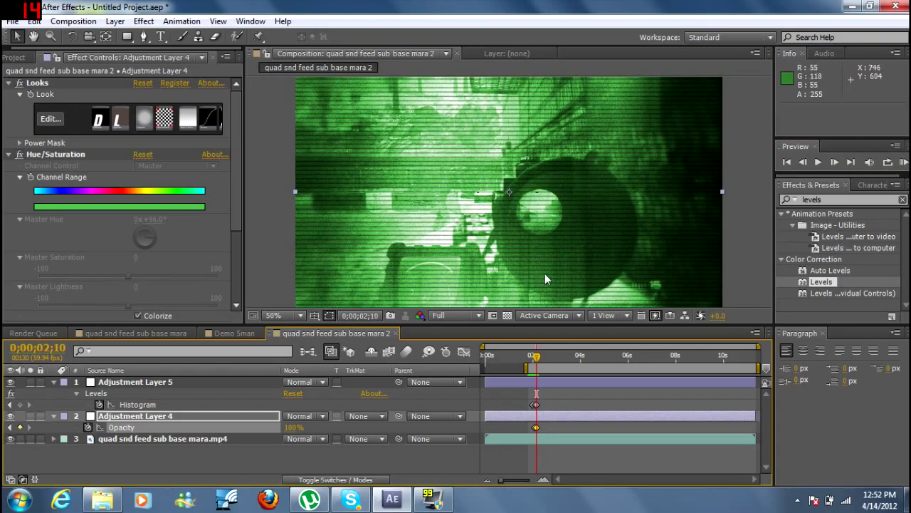
key("KP_0")
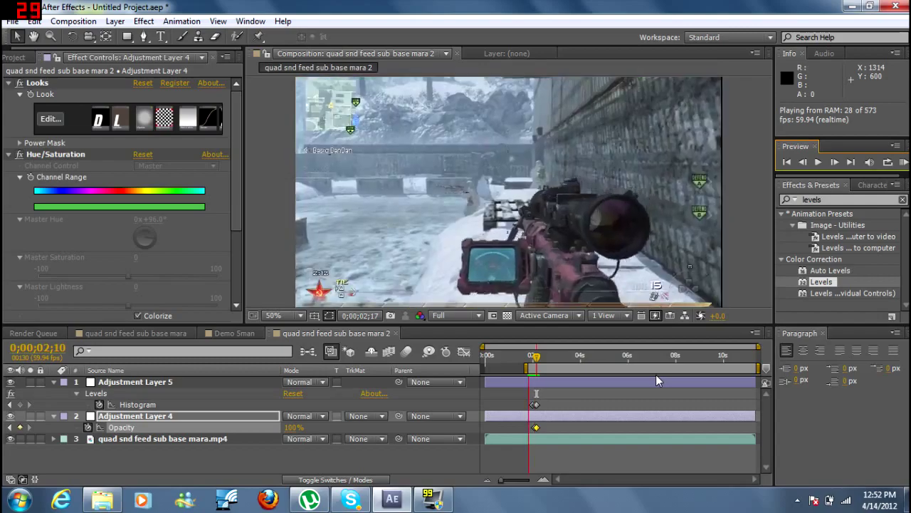
key("space")
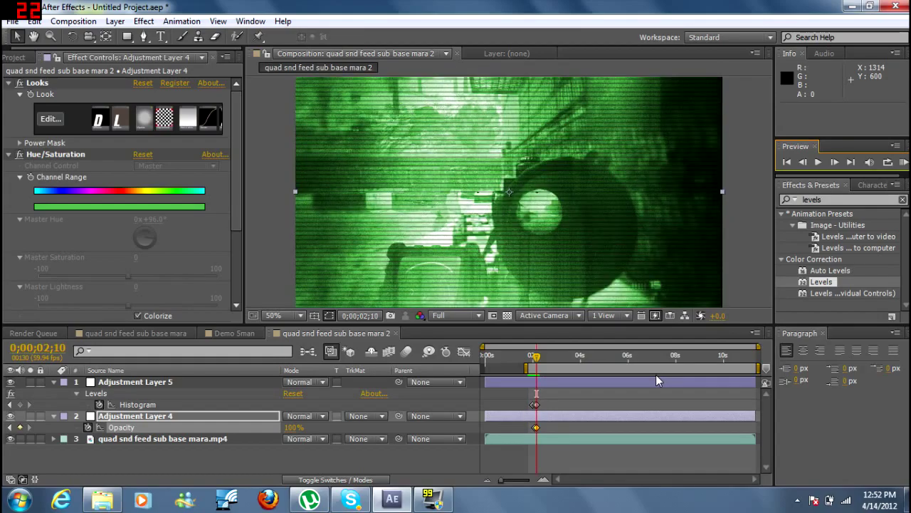
- Move the current time back to 0;00;01;49, before the first Levels keyframe
mouse_move(536, 360)
left_mouse_down()
mouse_move(548, 367)
mouse_move(530, 369)
left_mouse_up()
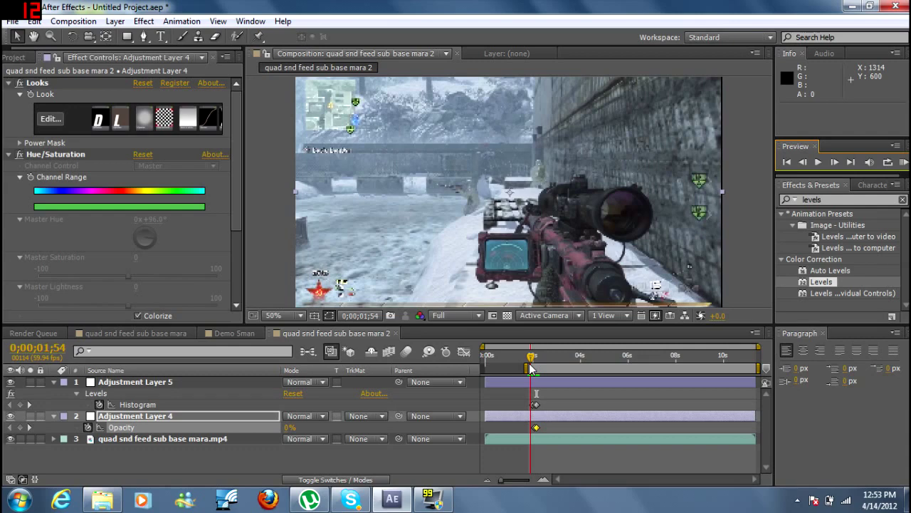
mouse_move(530, 369)
left_mouse_down()
mouse_move(537, 366)
mouse_move(528, 365)
left_mouse_up()
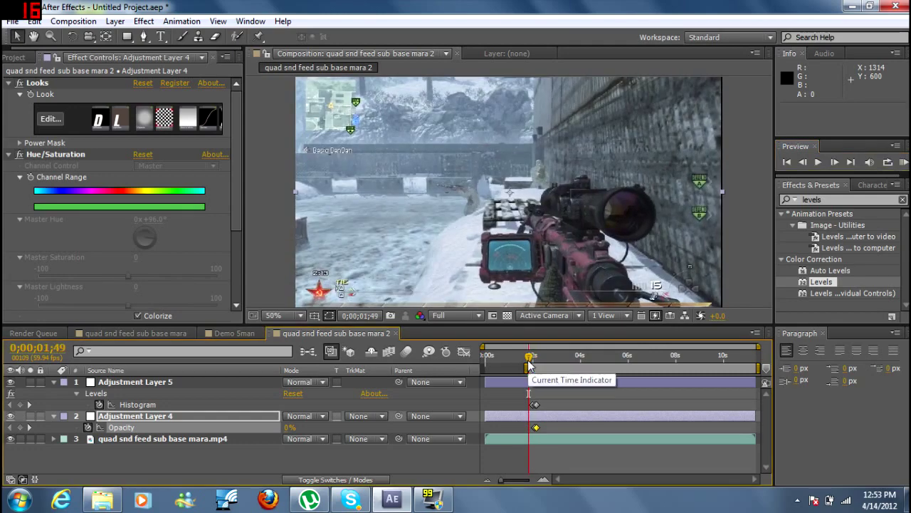